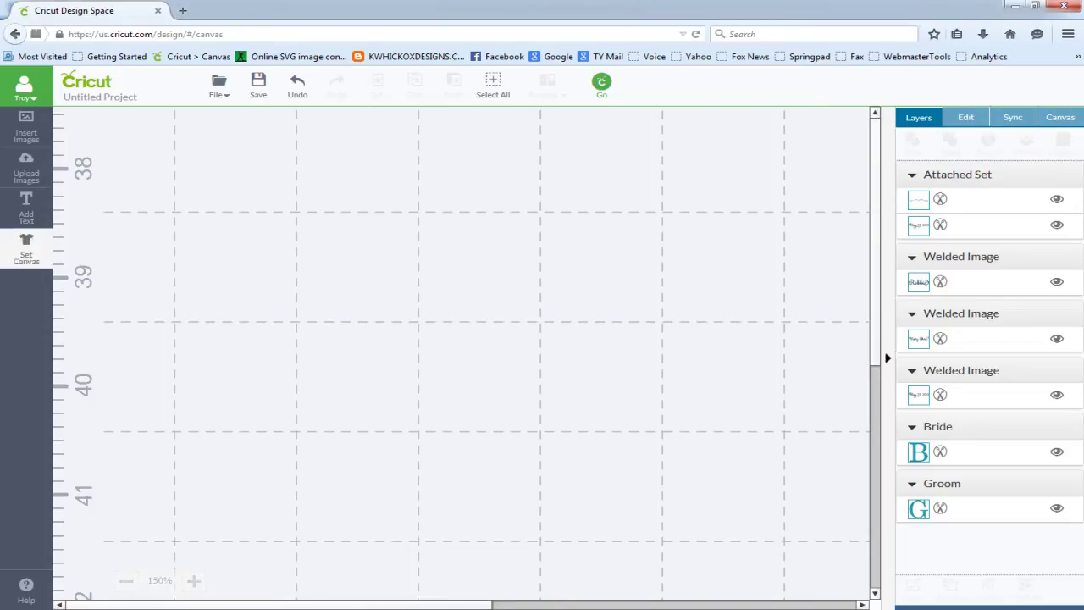
Step: Zoom the canvas out to 100% and look through it for the project's artwork
{"action": "left_click", "coordinate": [127, 585]}
{"action": "left_click", "coordinate": [127, 584]}
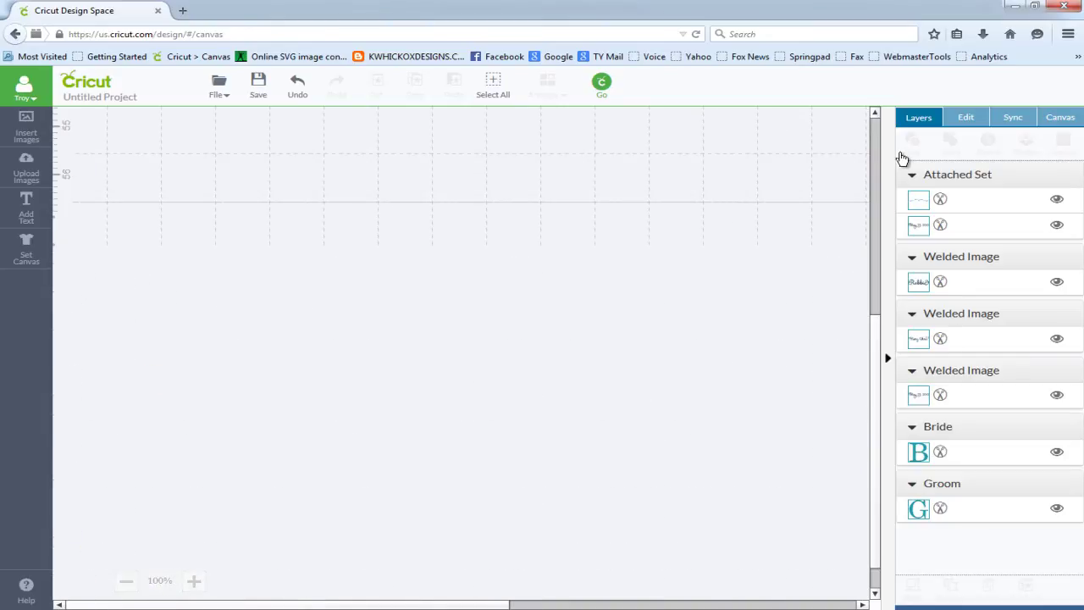
{"action": "scroll", "coordinate": [878, 131], "scroll_direction": "down", "scroll_amount": 5}
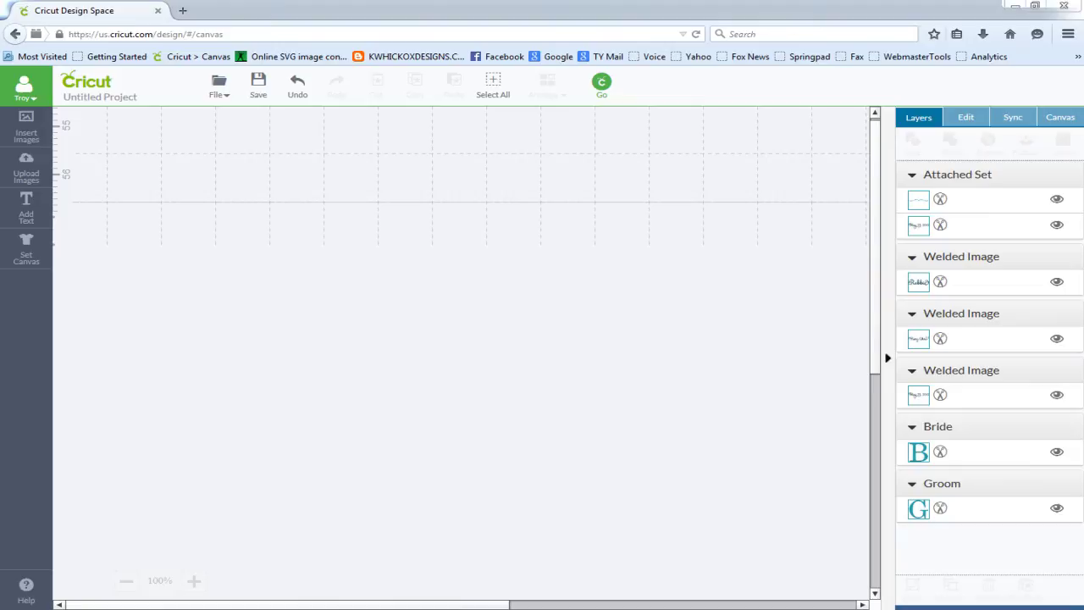
Step: Open Windows Task Manager, check the CPU and physical memory usage, and return to the list of processes
{"action": "key", "text": "ctrl+shift+Escape"}
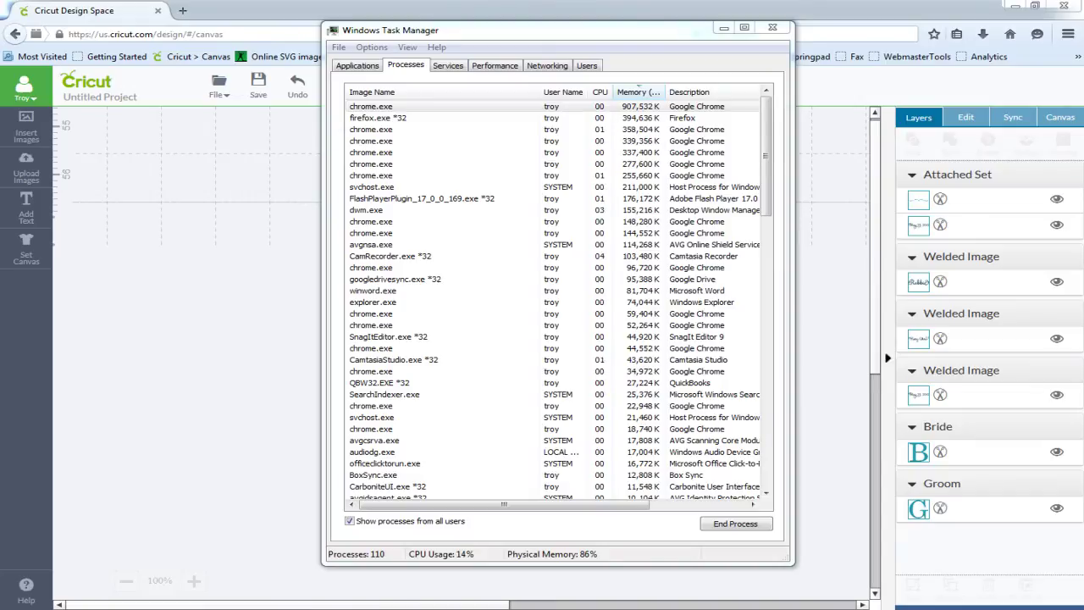
{"action": "key", "text": "super+r"}
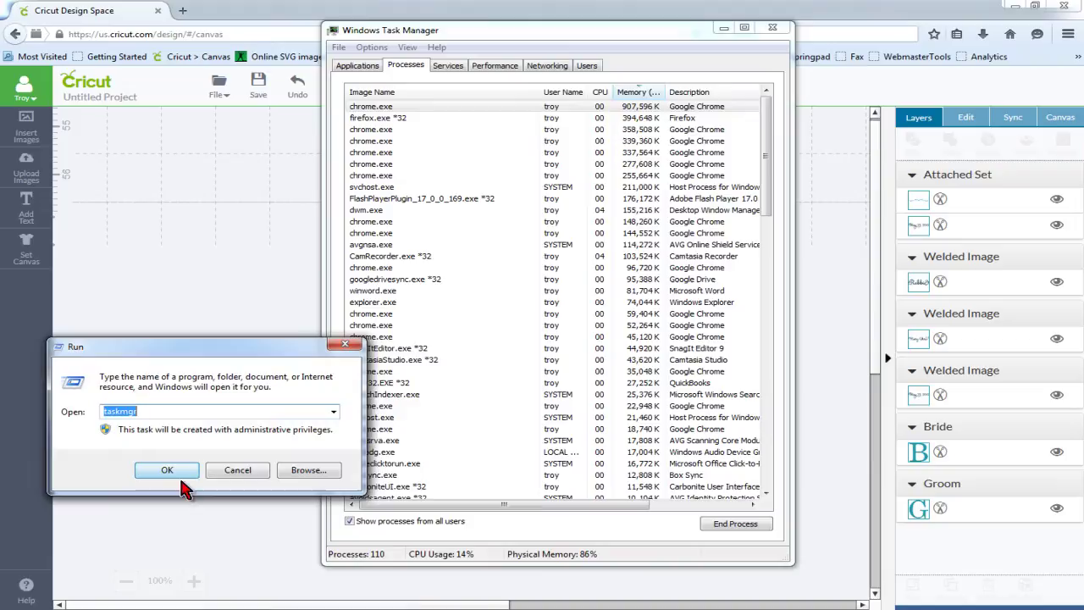
{"action": "left_click", "coordinate": [238, 470]}
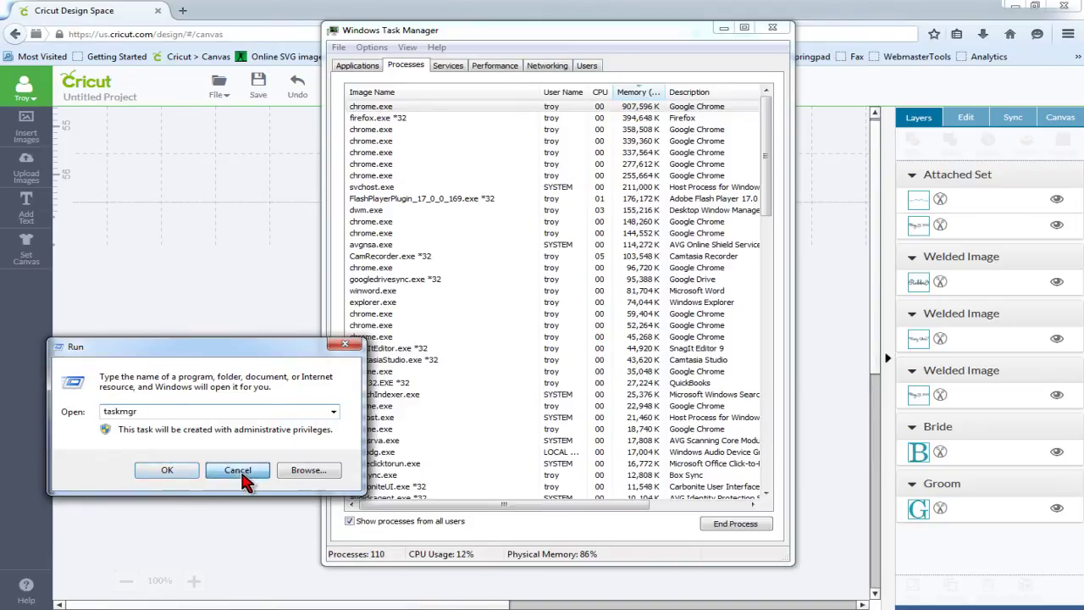
{"action": "left_click", "coordinate": [495, 68]}
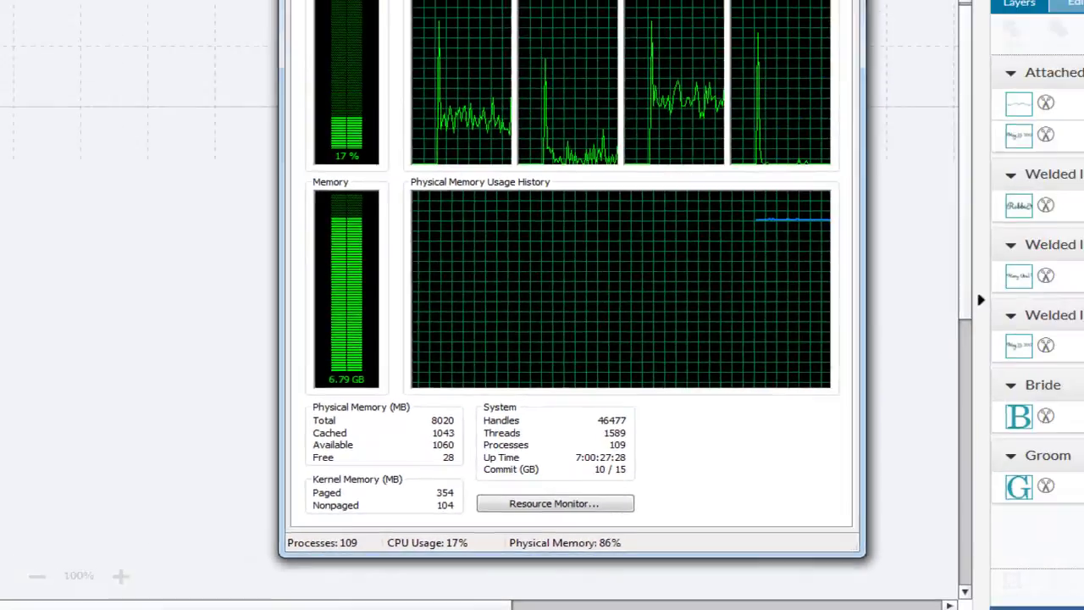
{"action": "left_click", "coordinate": [406, 65]}
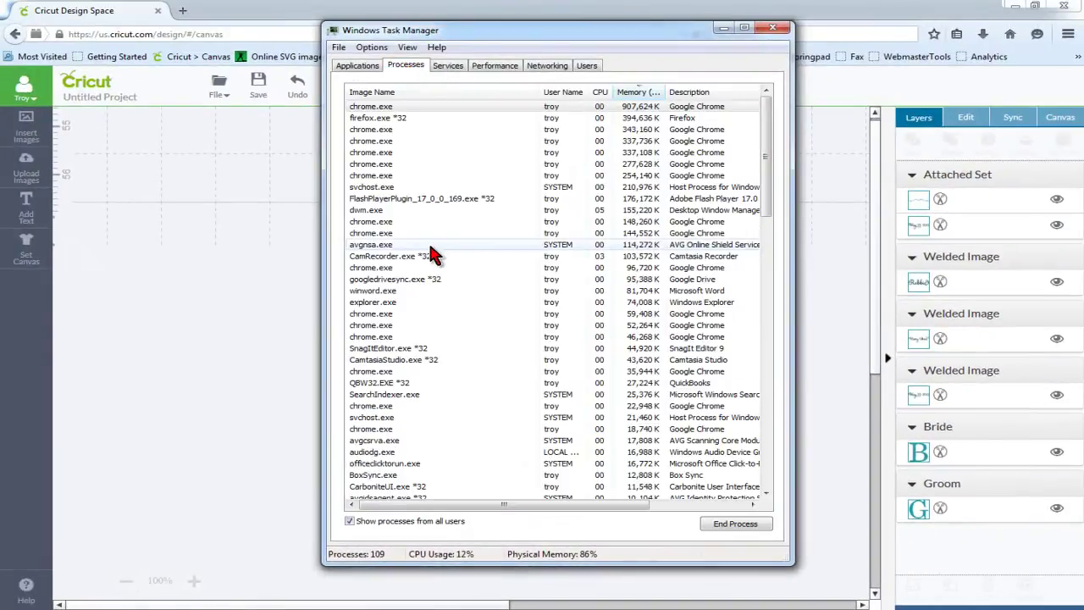
Step: Widen the memory column and sort the processes by memory use, largest first
{"action": "mouse_move", "coordinate": [666, 89]}
{"action": "left_mouse_down"}
{"action": "mouse_move", "coordinate": [696, 85]}
{"action": "mouse_move", "coordinate": [679, 86]}
{"action": "left_mouse_up"}
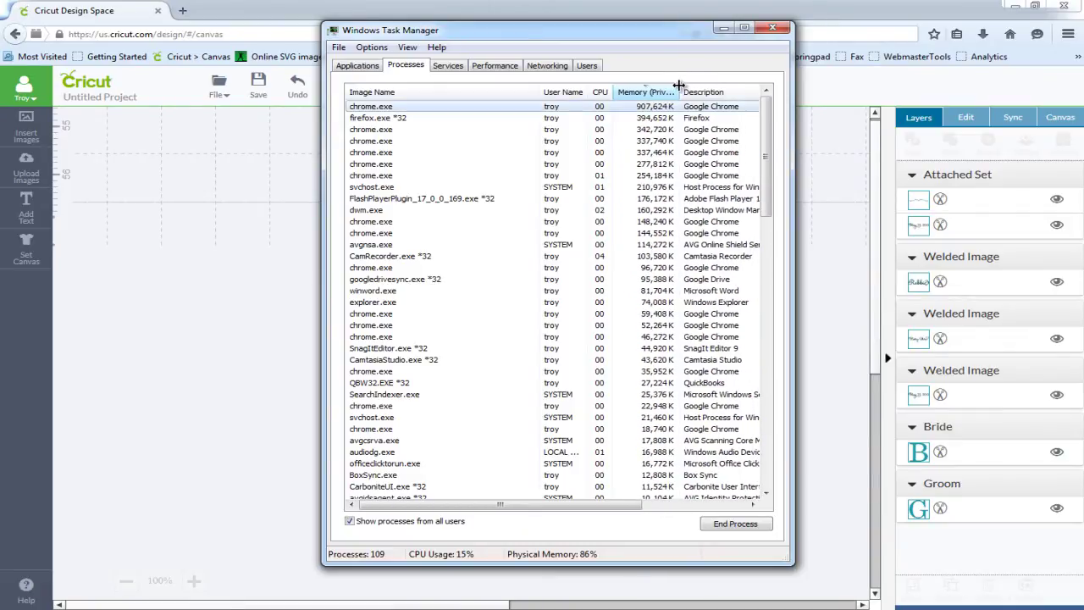
{"action": "left_click", "coordinate": [639, 93]}
{"action": "left_click", "coordinate": [641, 93]}
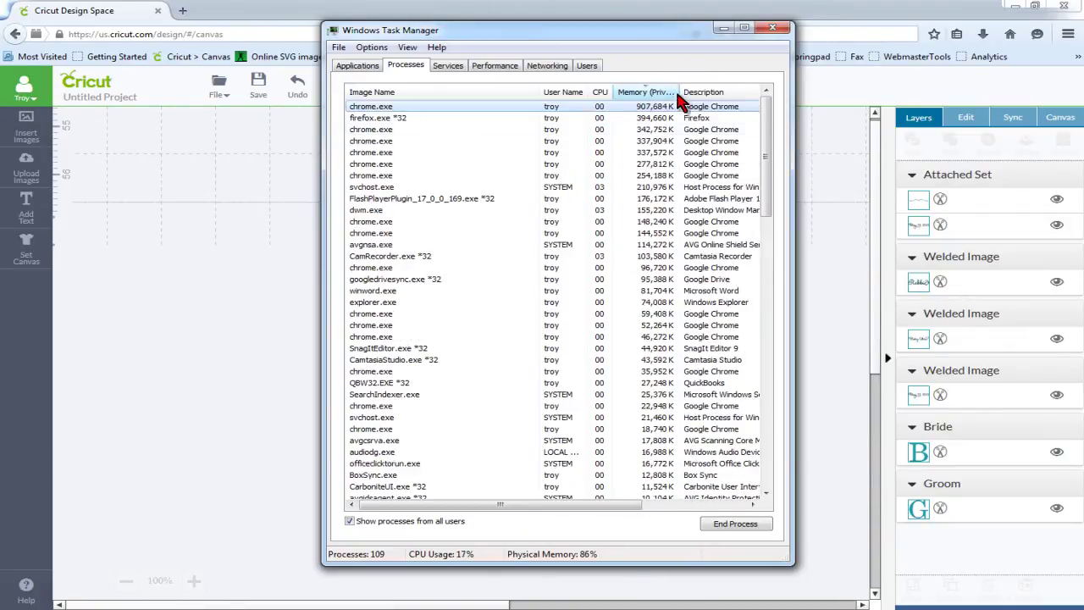
{"action": "left_click", "coordinate": [654, 93]}
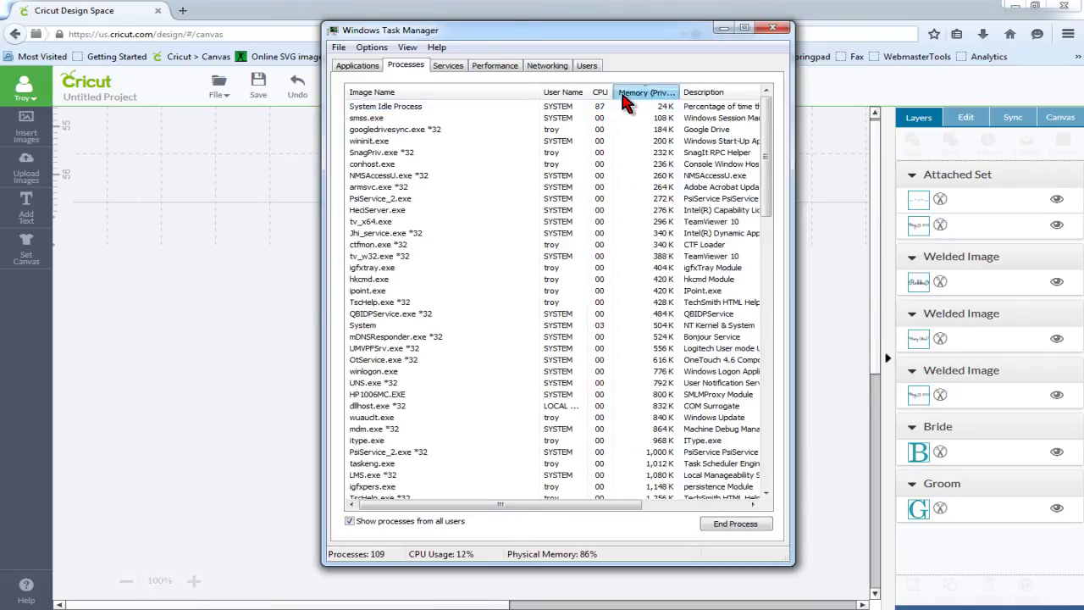
{"action": "left_click", "coordinate": [653, 95]}
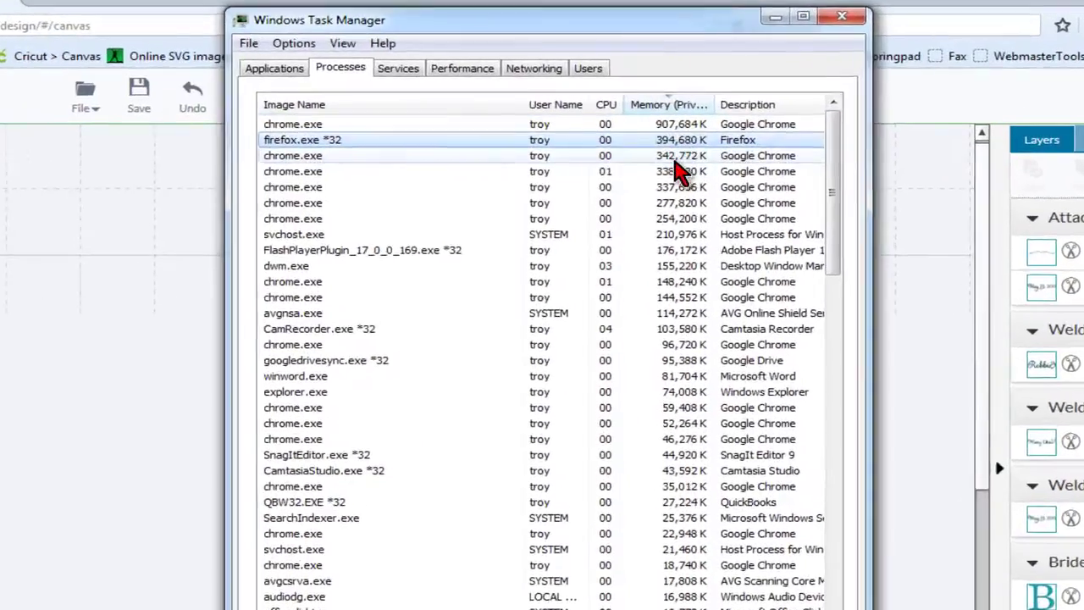
Step: Examine the memory use of the Chrome and Firefox processes and compare it with the overall performance graphs
{"action": "left_click", "coordinate": [648, 140]}
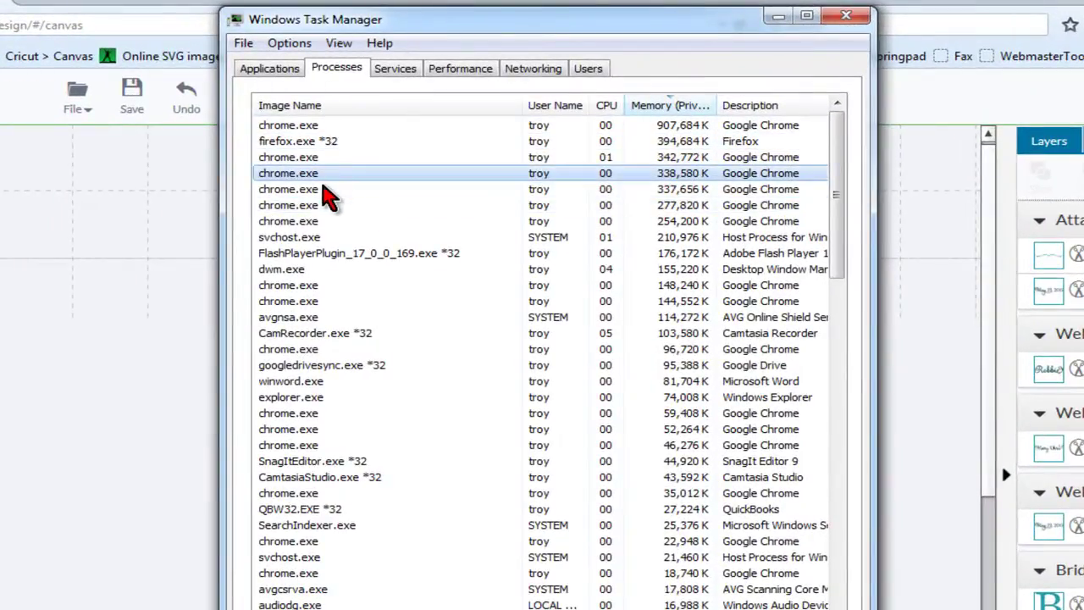
{"action": "left_click_drag", "start_coordinate": [307, 129], "coordinate": [309, 193]}
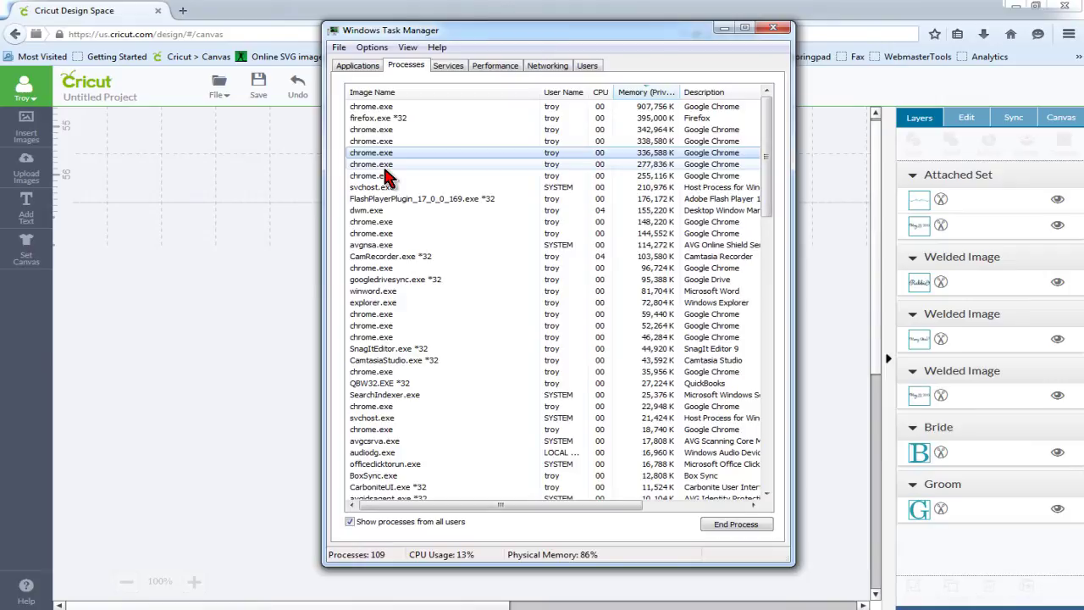
{"action": "left_click", "coordinate": [392, 107]}
{"action": "left_click", "coordinate": [389, 130]}
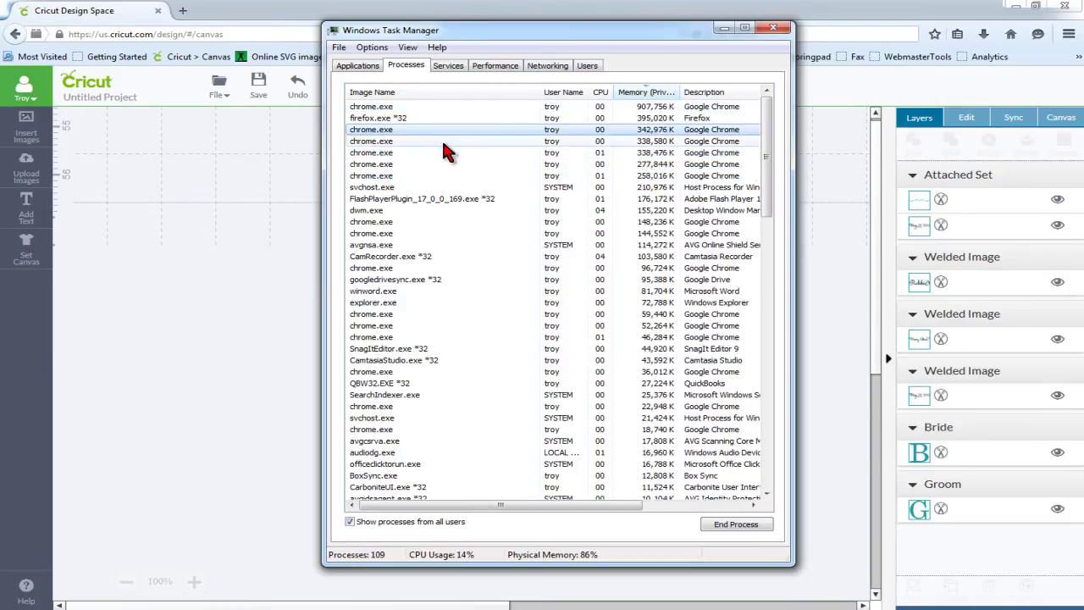
{"action": "left_click", "coordinate": [652, 109]}
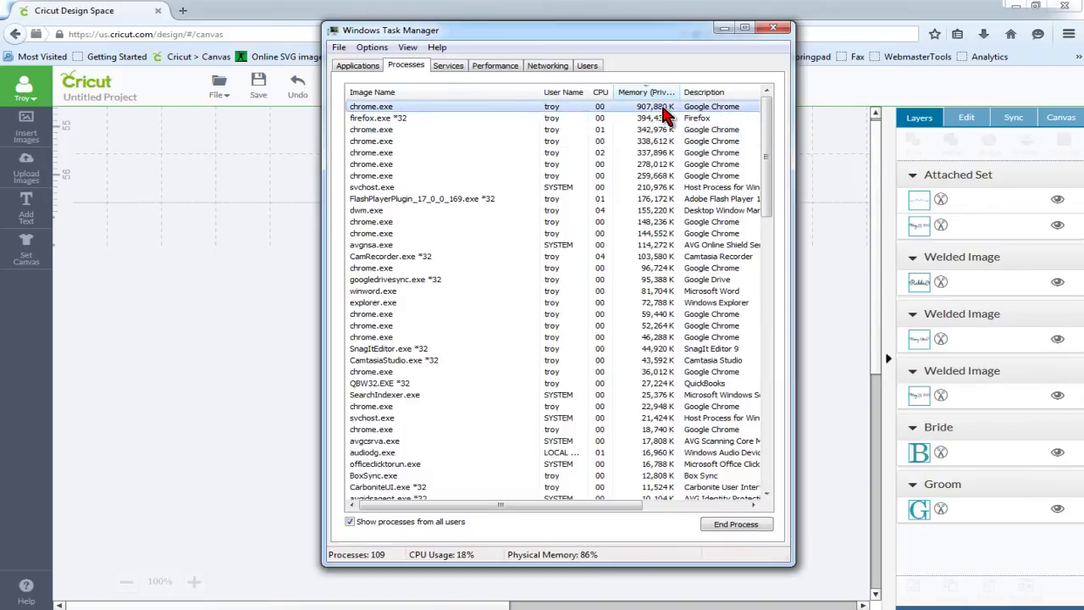
{"action": "left_click_drag", "start_coordinate": [664, 119], "coordinate": [650, 184]}
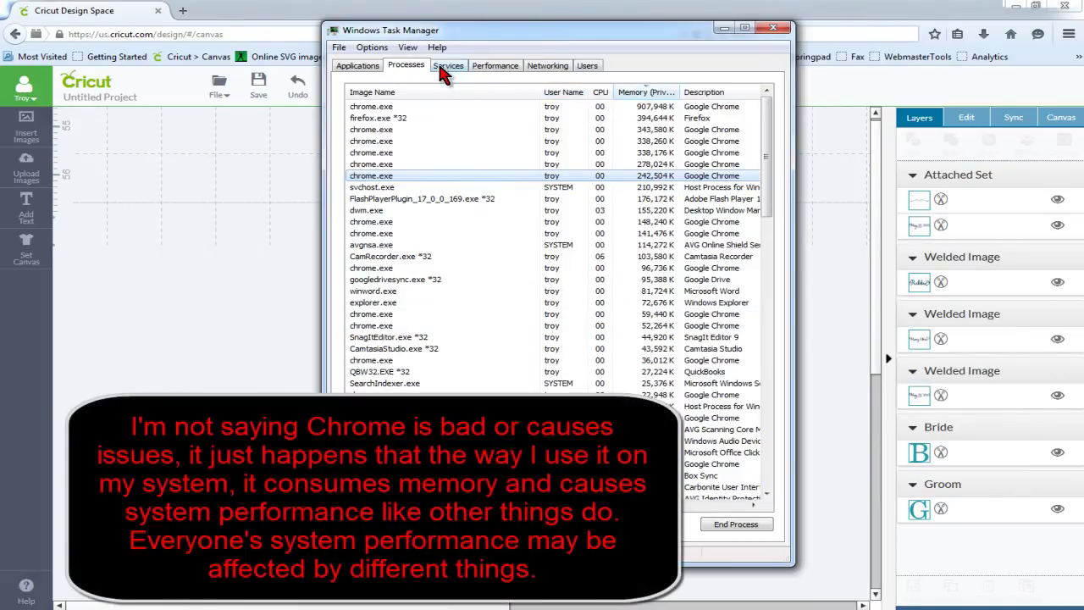
{"action": "left_click", "coordinate": [457, 66]}
{"action": "left_click", "coordinate": [495, 65]}
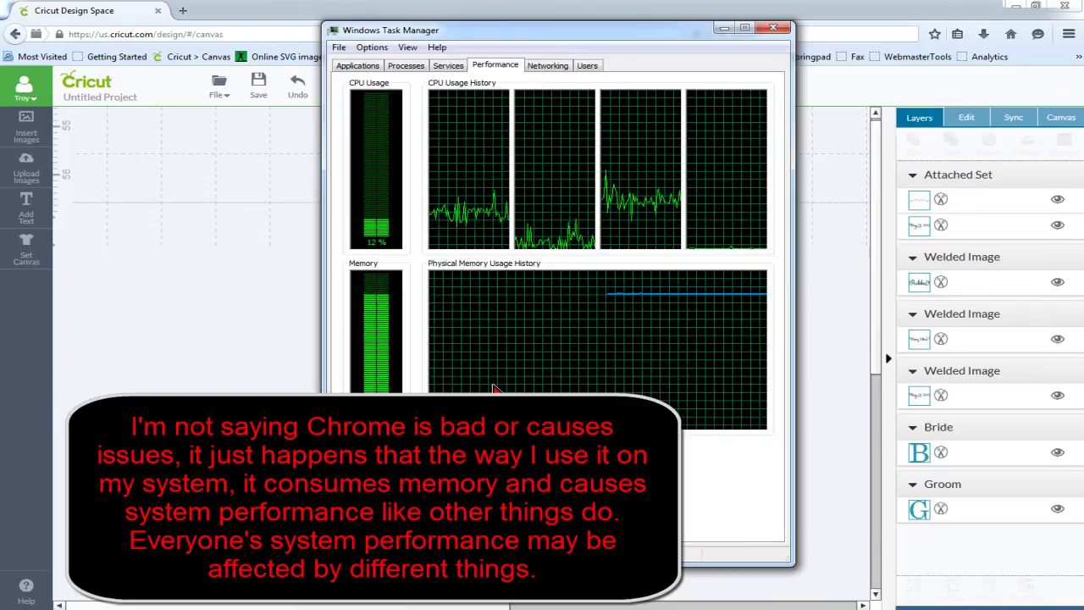
{"action": "left_click", "coordinate": [407, 66]}
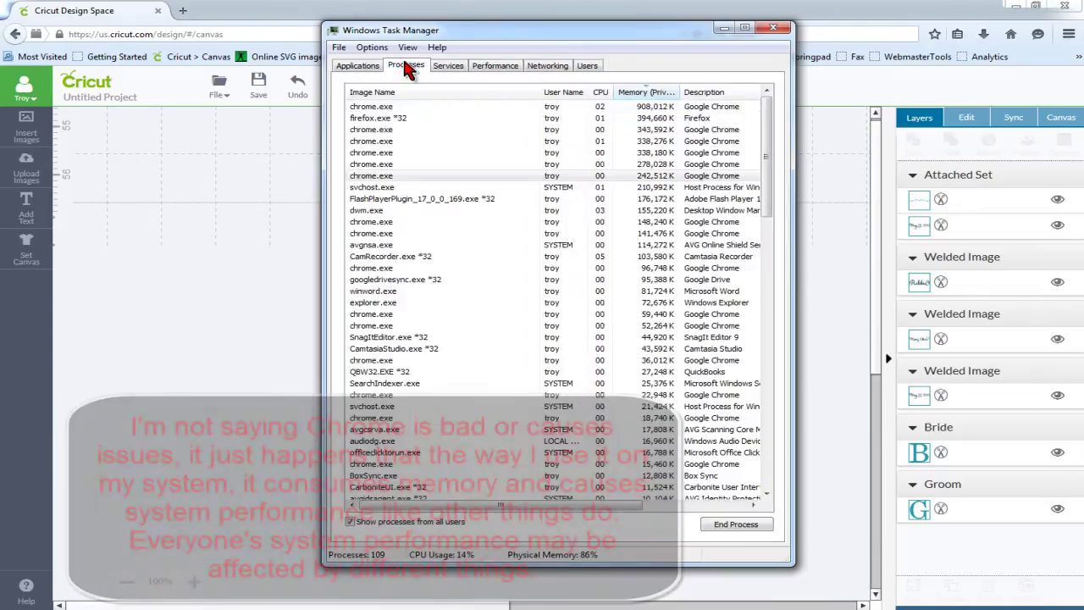
Step: End the chrome.exe process that uses the most memory
{"action": "left_click", "coordinate": [415, 108]}
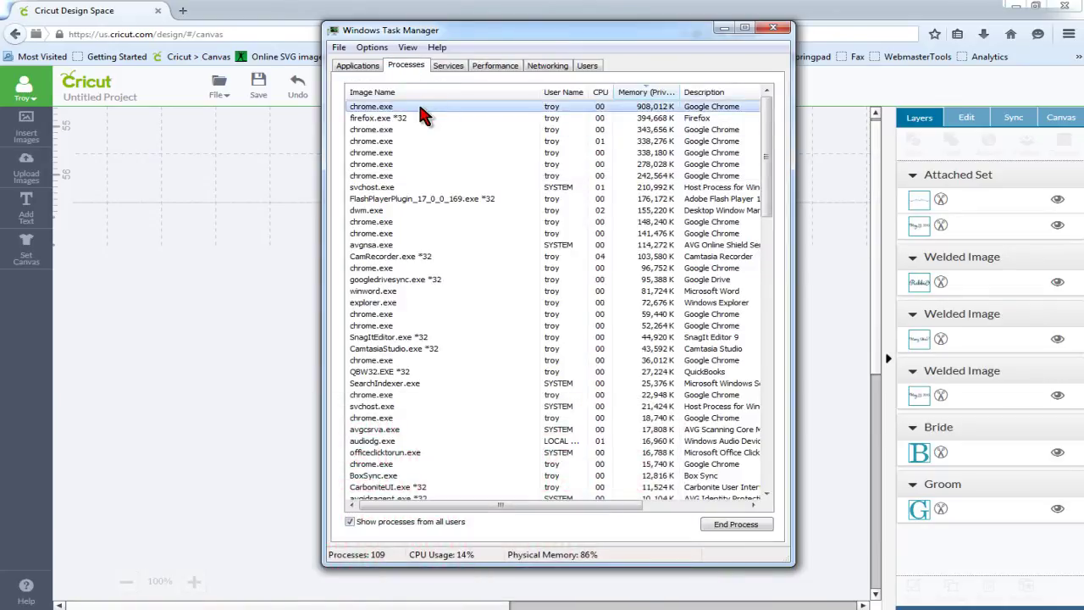
{"action": "right_click", "coordinate": [420, 108]}
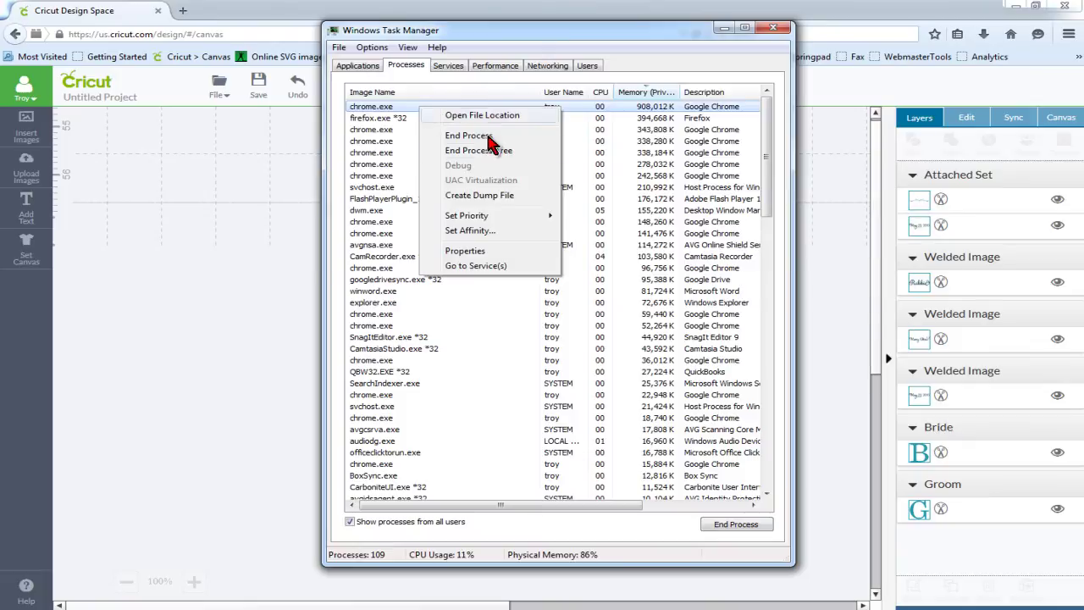
{"action": "left_click", "coordinate": [470, 135]}
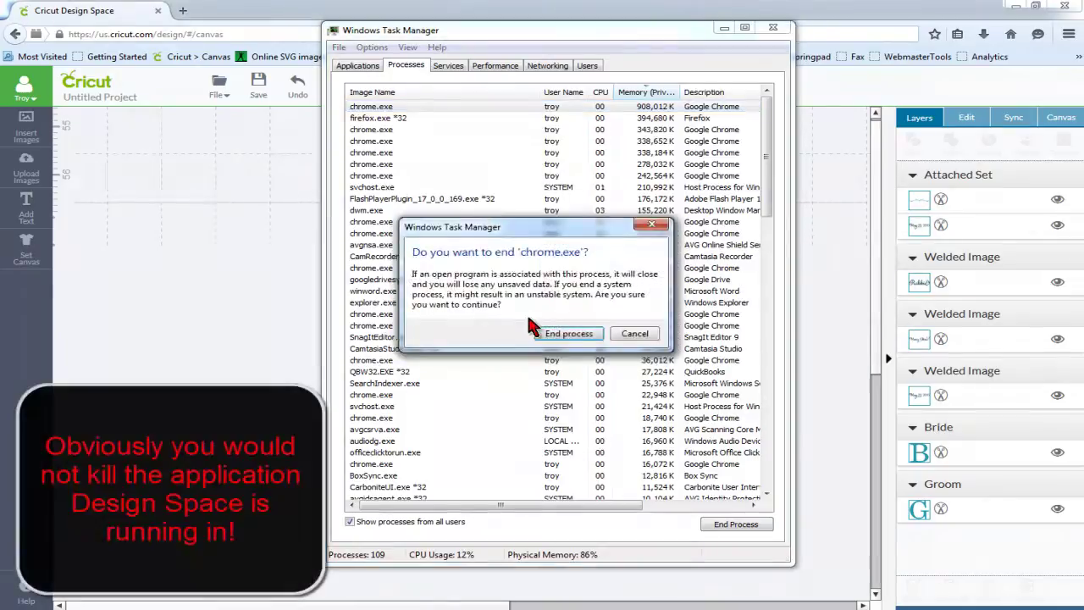
{"action": "left_click", "coordinate": [572, 331]}
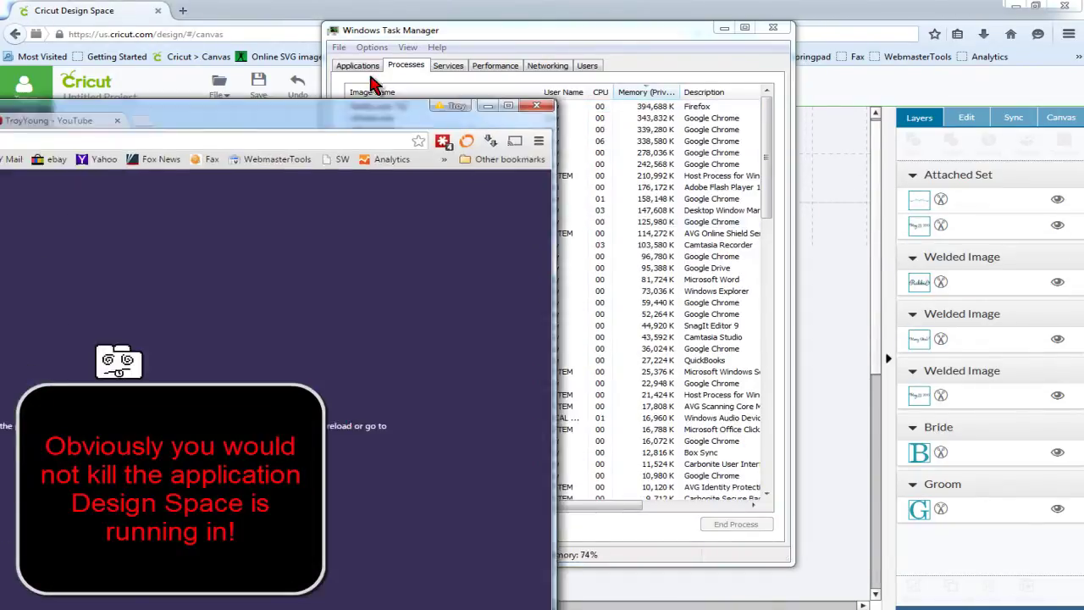
Step: Close the crashed Chrome window and check the physical memory usage history in Task Manager
{"action": "left_click", "coordinate": [556, 19]}
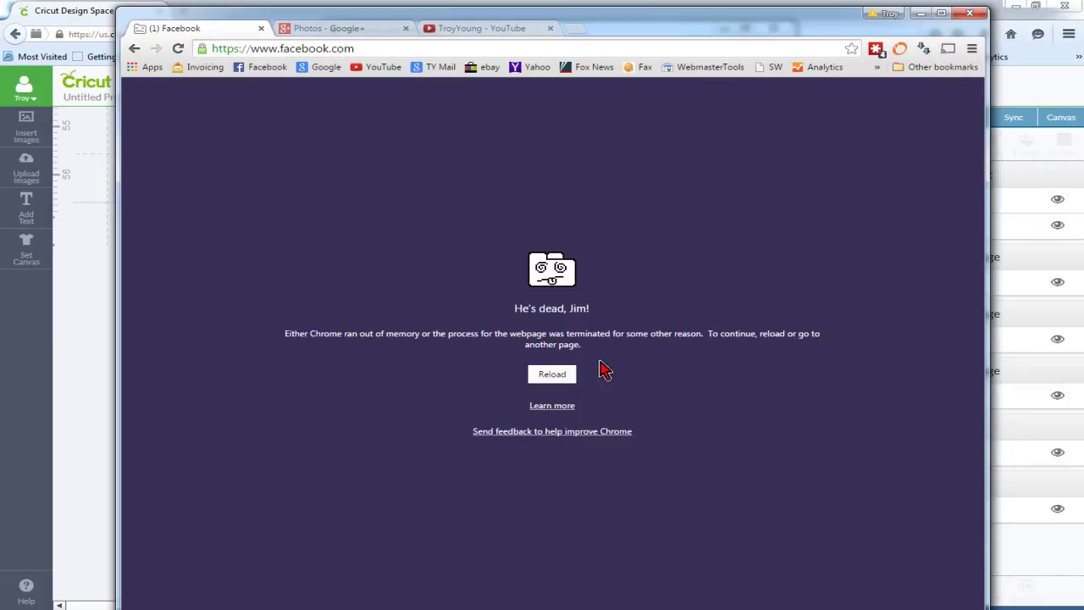
{"action": "left_click", "coordinate": [967, 14]}
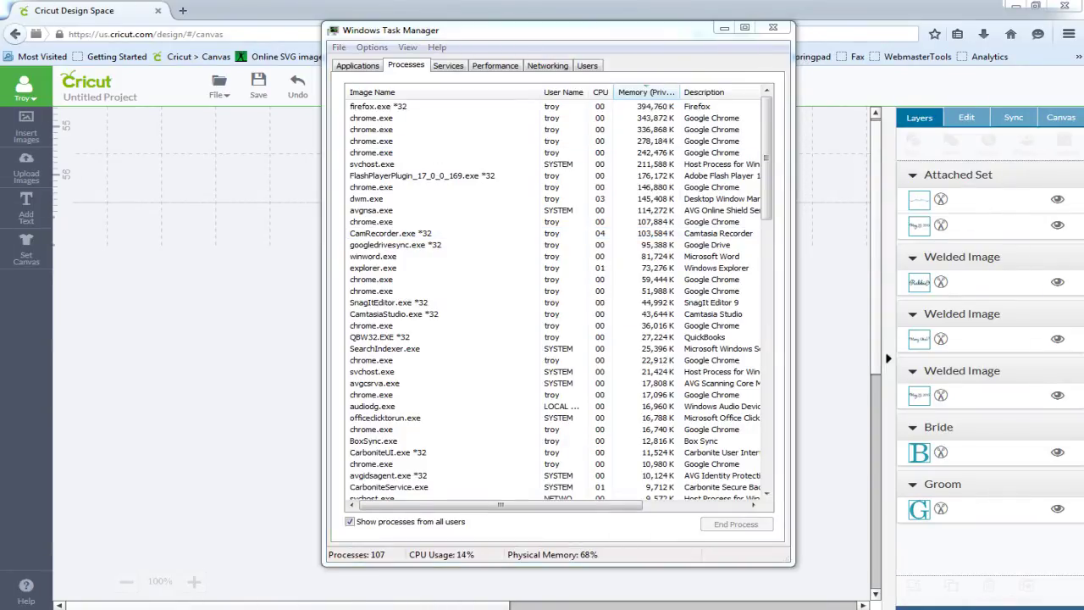
{"action": "left_click", "coordinate": [494, 65]}
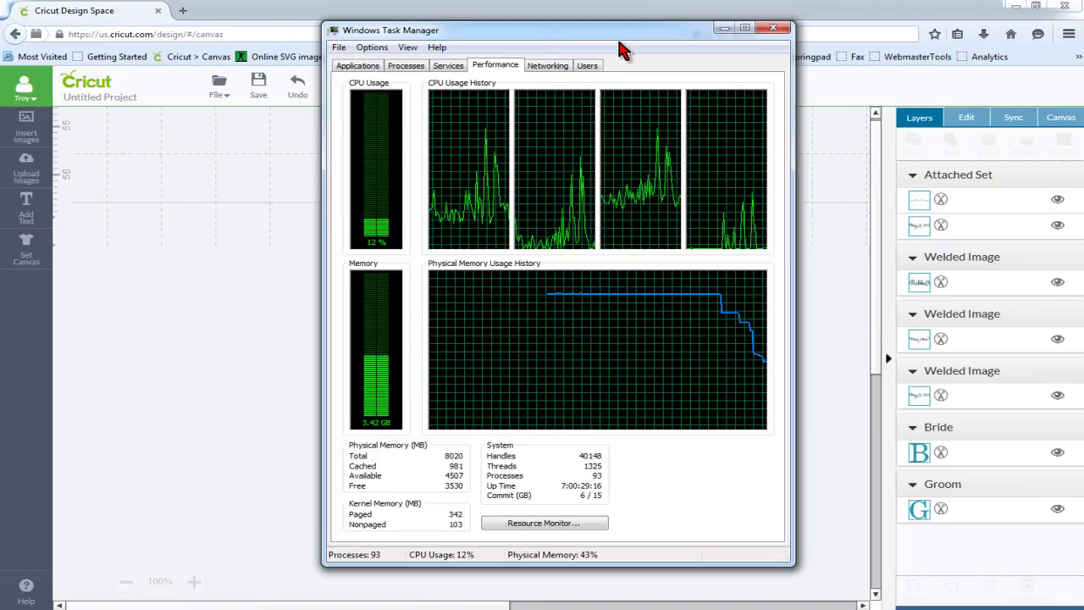
Step: Return to Cricut Design Space and reload the wine glasses project page
{"action": "left_click", "coordinate": [881, 132]}
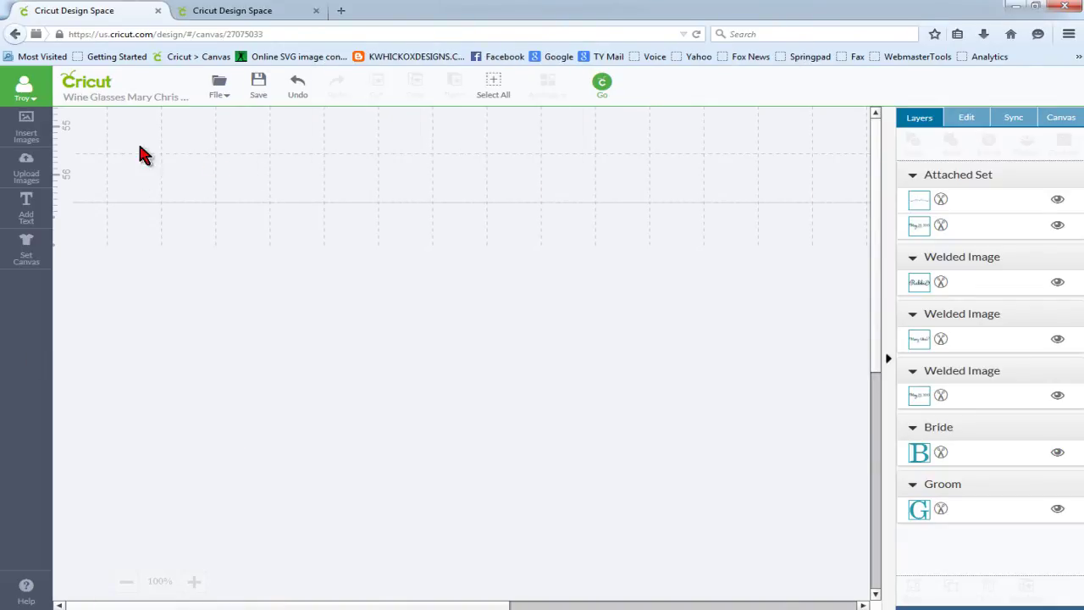
{"action": "left_click", "coordinate": [695, 37]}
{"action": "left_click", "coordinate": [645, 293]}
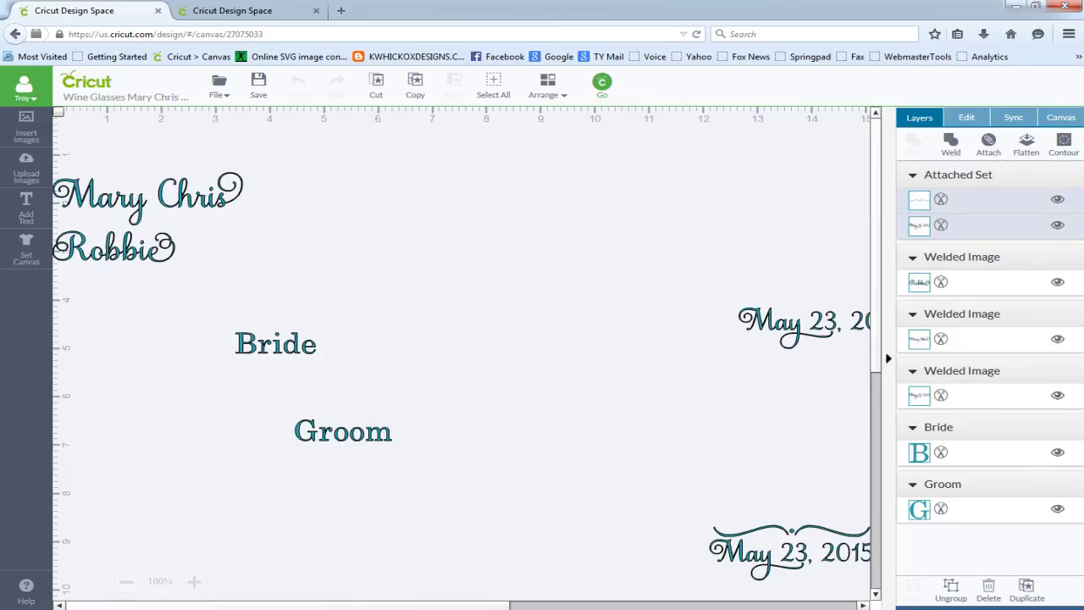
Step: Bring up Task Manager beside the artwork, review the CPU and memory usage, and close it
{"action": "key", "text": "ctrl+shift+Escape"}
{"action": "left_click_drag", "start_coordinate": [405, 154], "coordinate": [730, 30]}
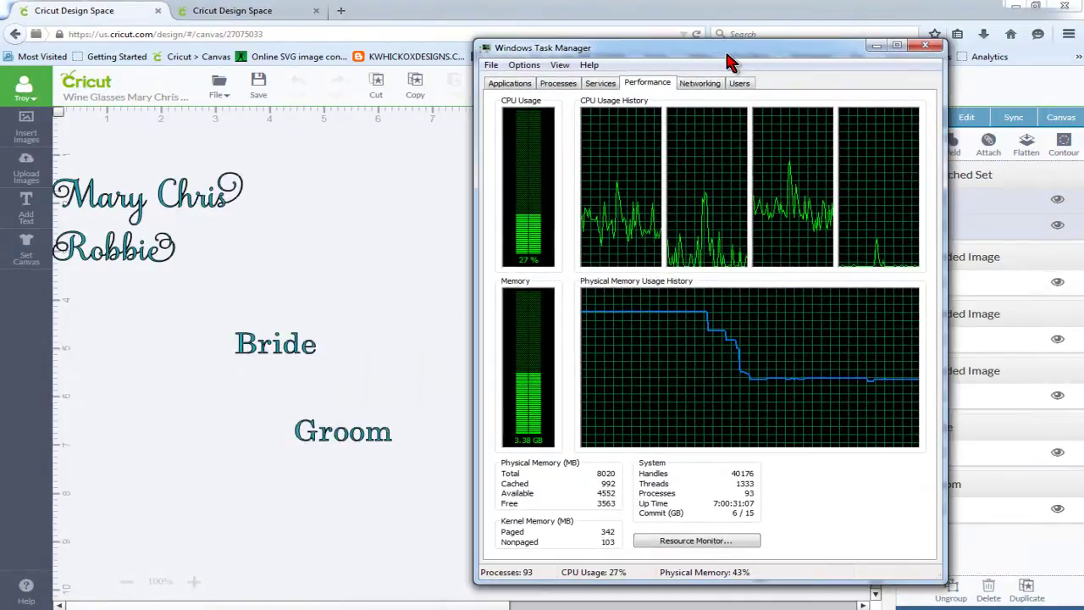
{"action": "left_click", "coordinate": [925, 47]}
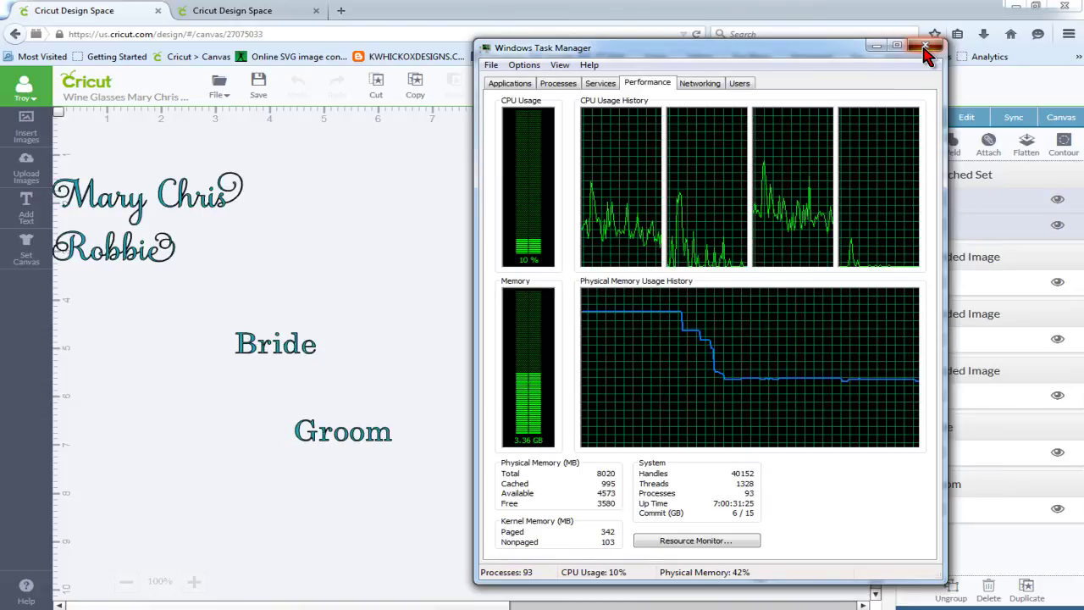